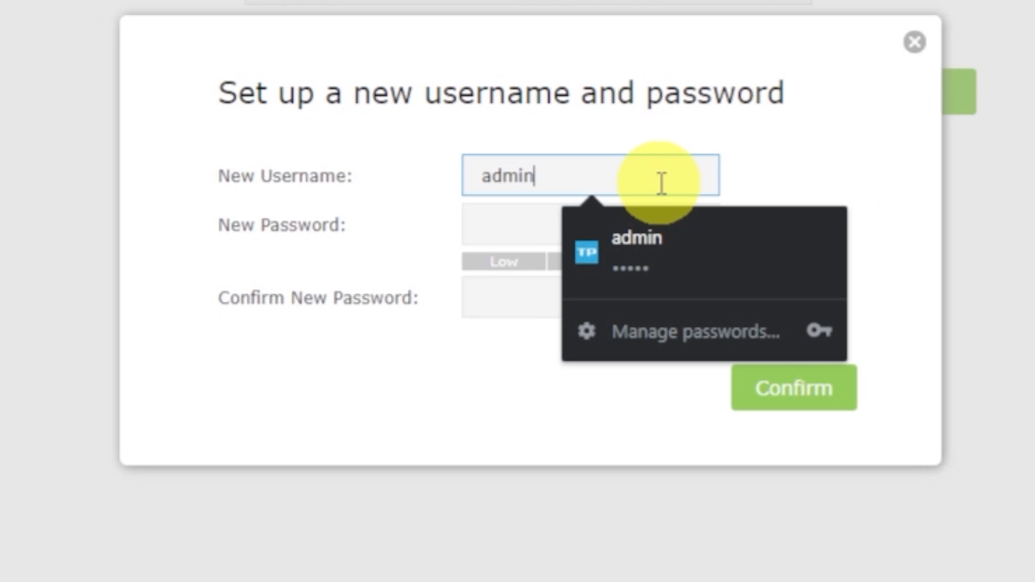
Step: Enter and confirm a new router login password for the admin username, and submit the new credentials
click(496, 219)
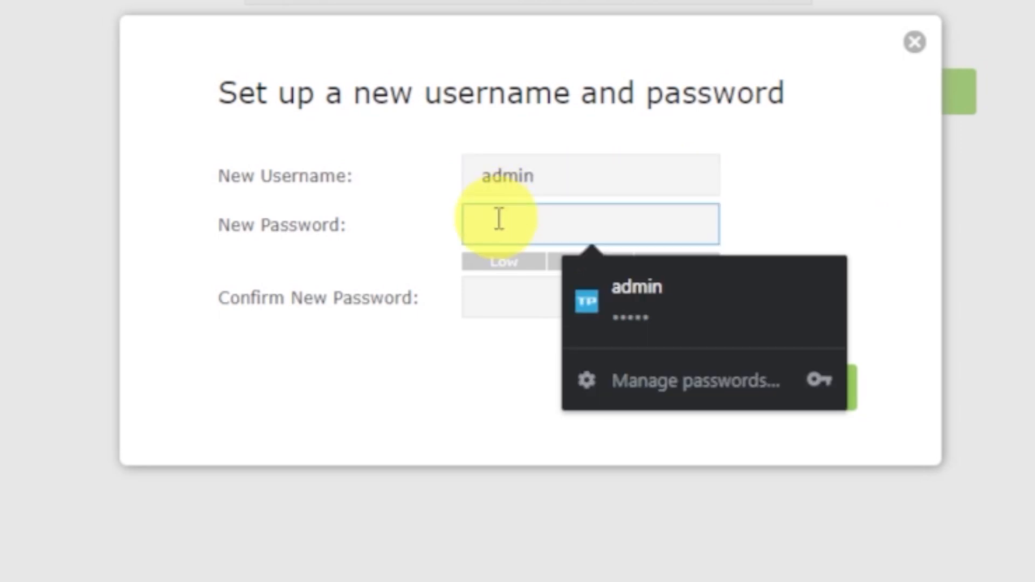
text(••••••••••)
click(502, 295)
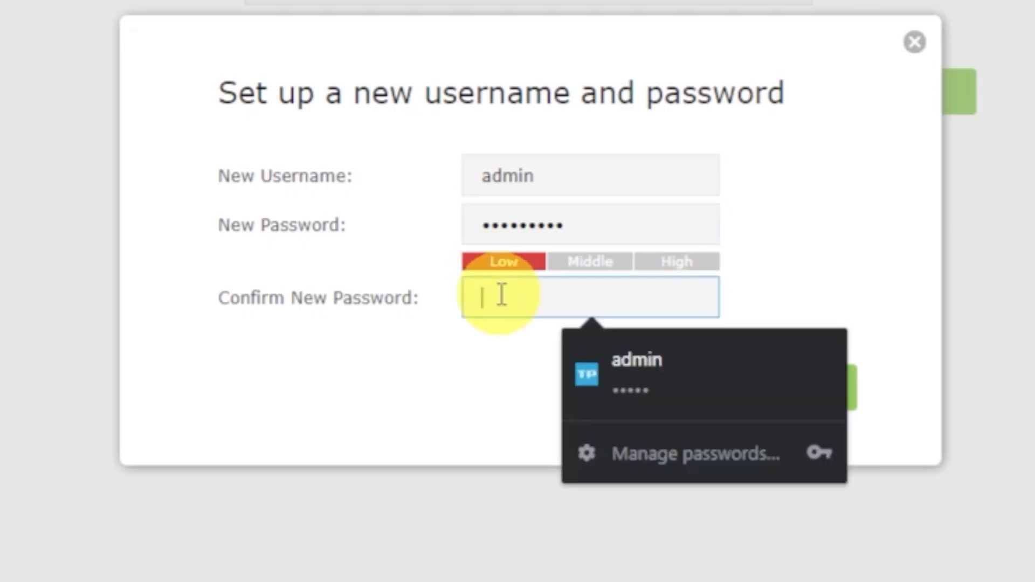
text(••••••••••)
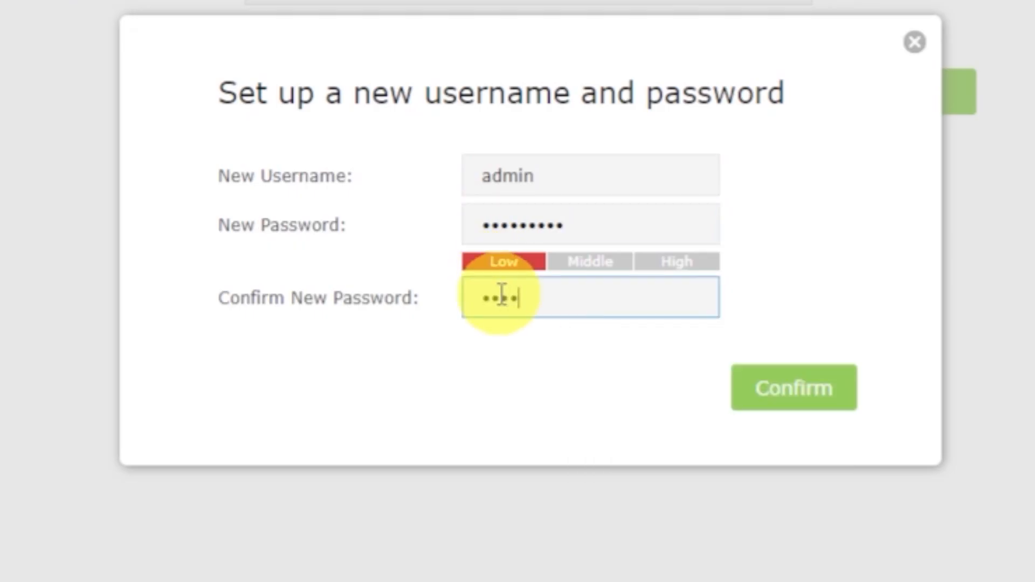
text(•)
click(835, 389)
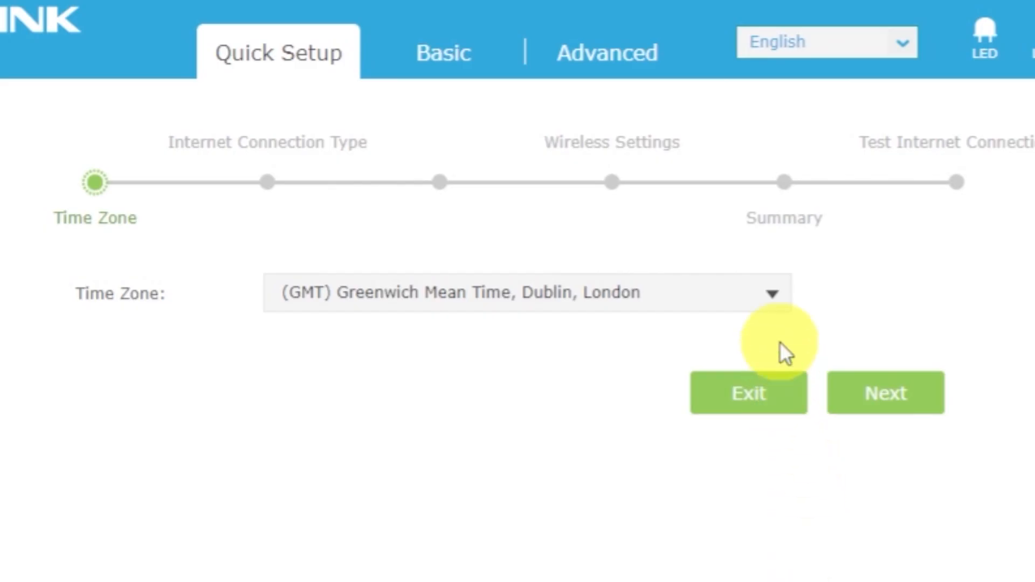
Step: Keep the time zone at (GMT) Greenwich Mean Time, Dublin, London and continue to the Internet connection type
click(778, 299)
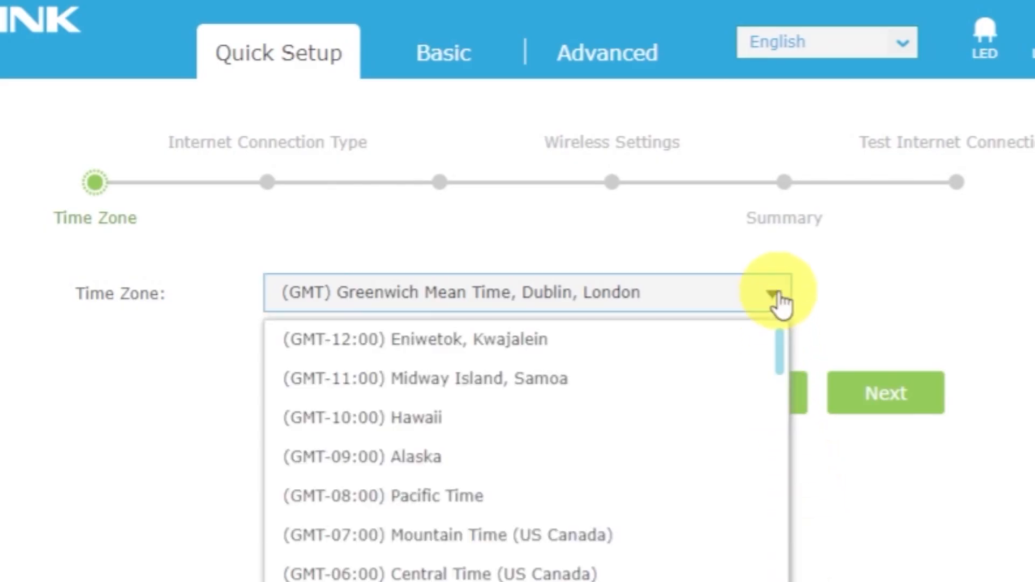
click(778, 299)
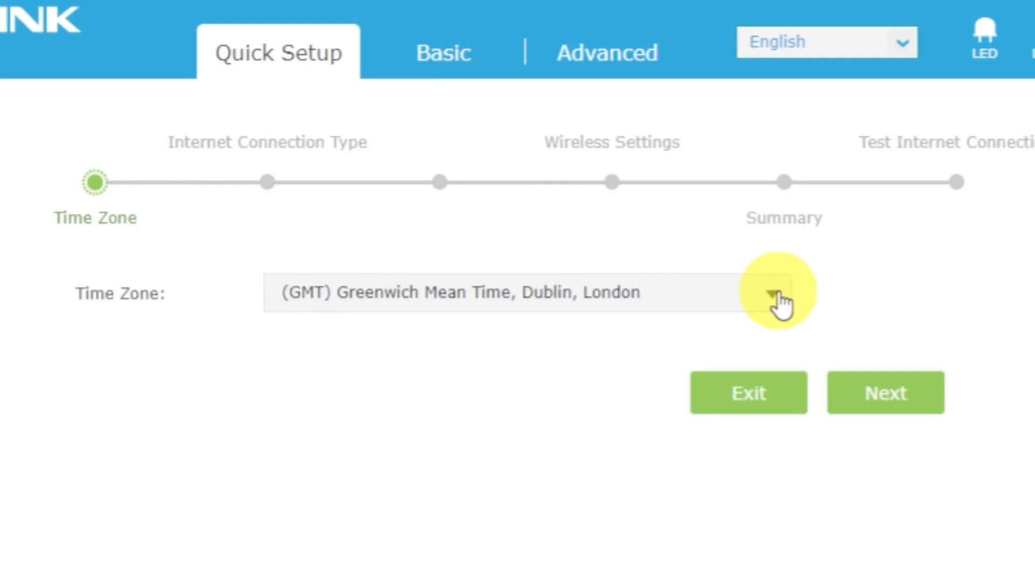
click(900, 389)
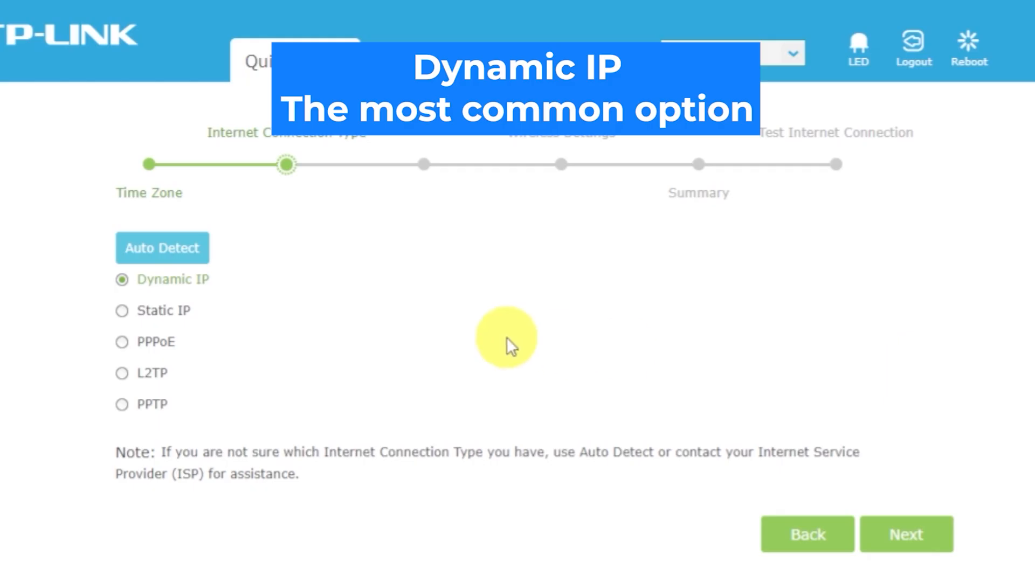
Step: Run auto-detection of the connection type, continuing with Dynamic IP, and choose Do NOT Clone MAC Address
click(182, 249)
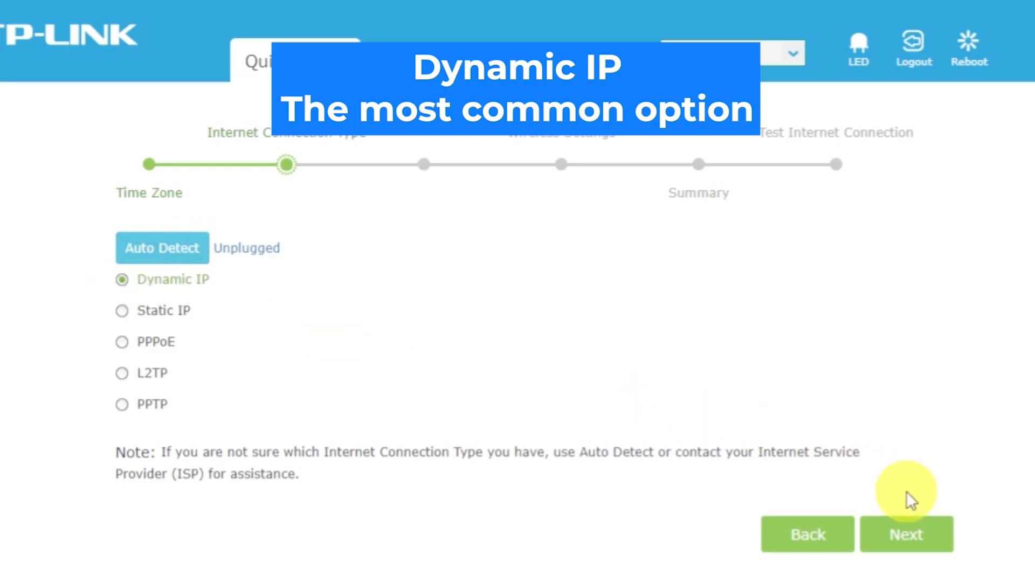
click(920, 539)
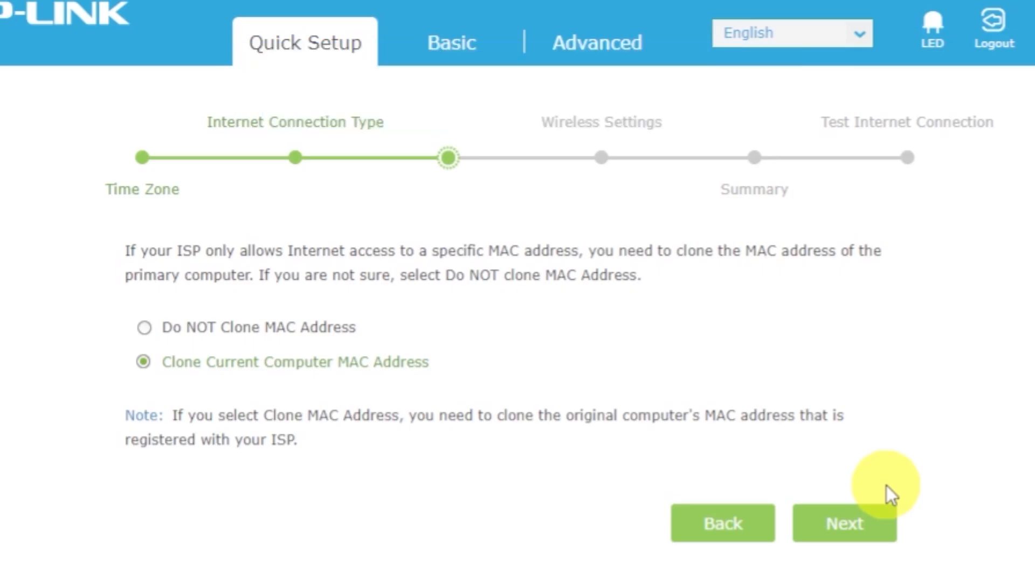
click(143, 328)
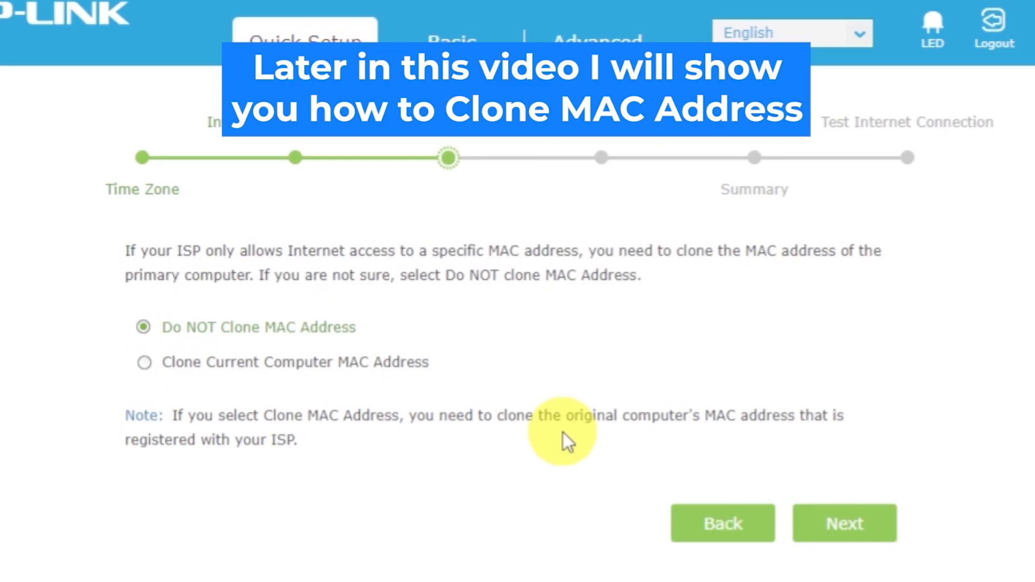
click(838, 523)
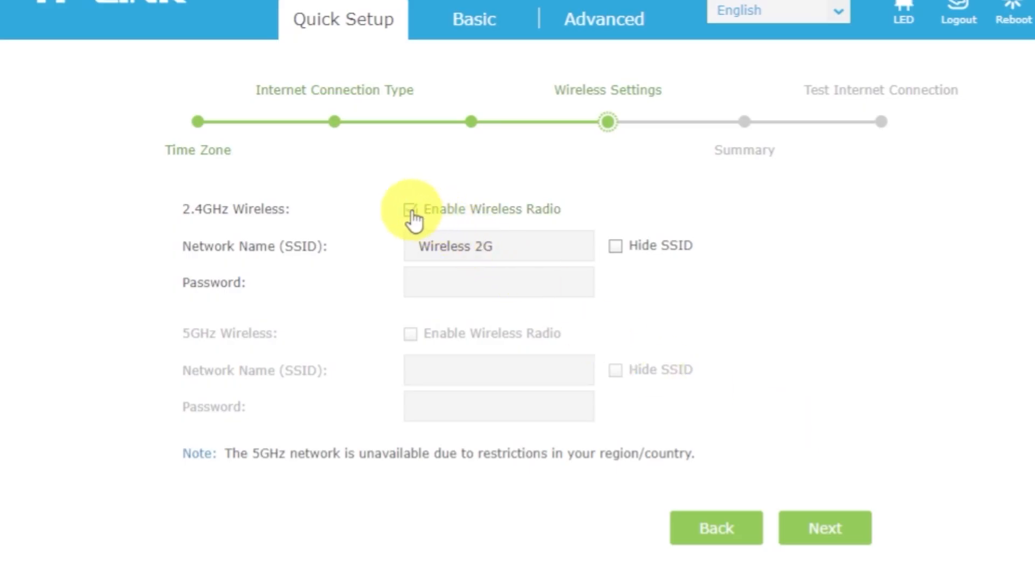
Step: Set the Wi-Fi password for the 2.4GHz network Wireless 2G and save the quick setup summary
click(559, 250)
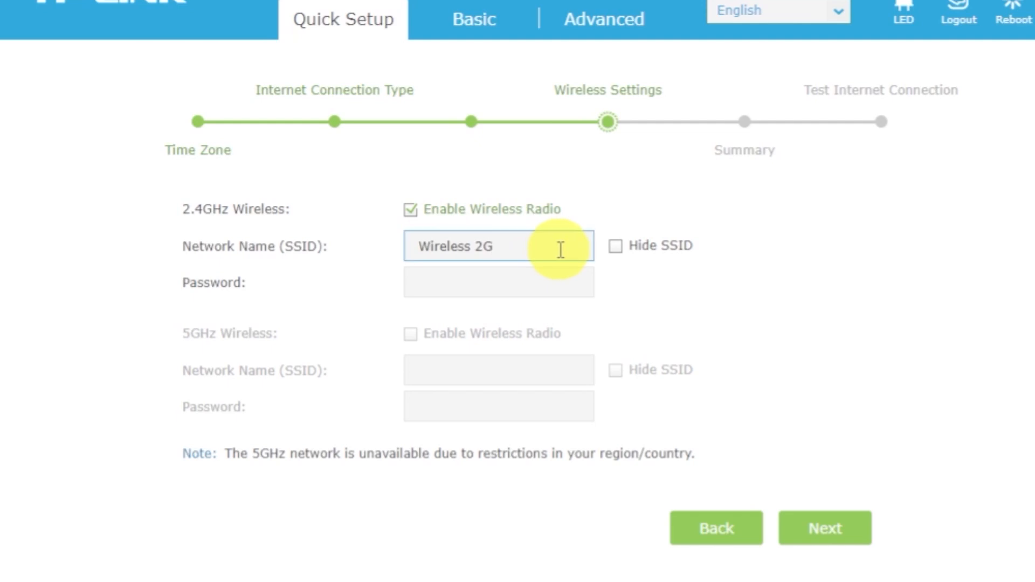
click(556, 282)
text(123)
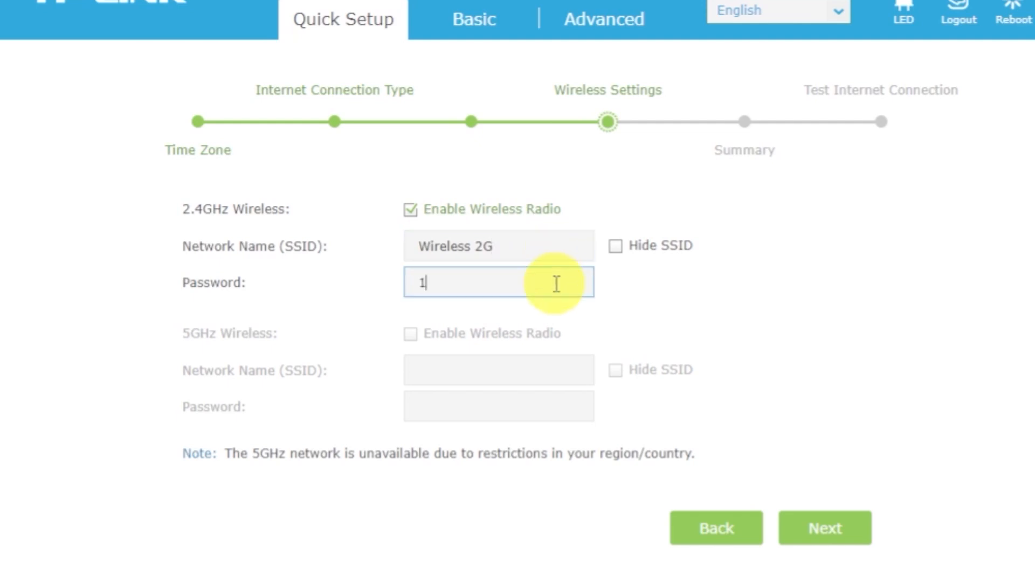
text(45678)
click(816, 528)
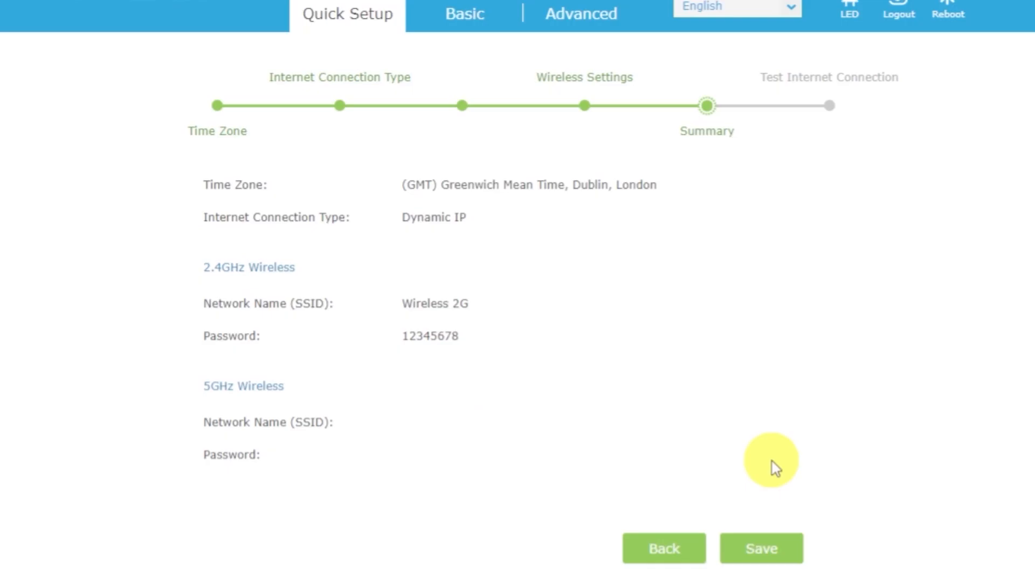
click(778, 541)
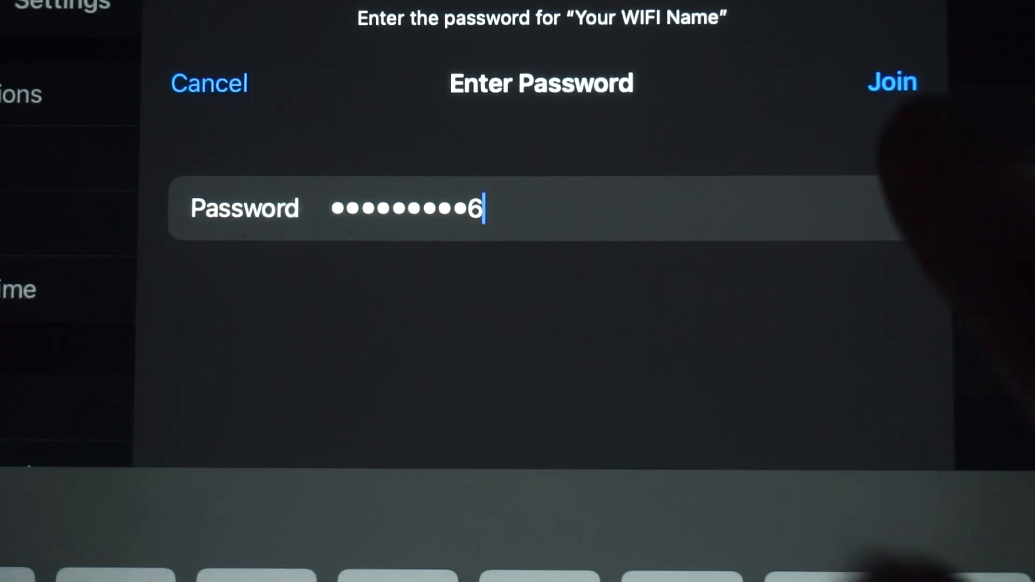
Step: Join the "Your WIFI Name" Wi-Fi network on the mobile device and continue to the router's connection test
click(892, 81)
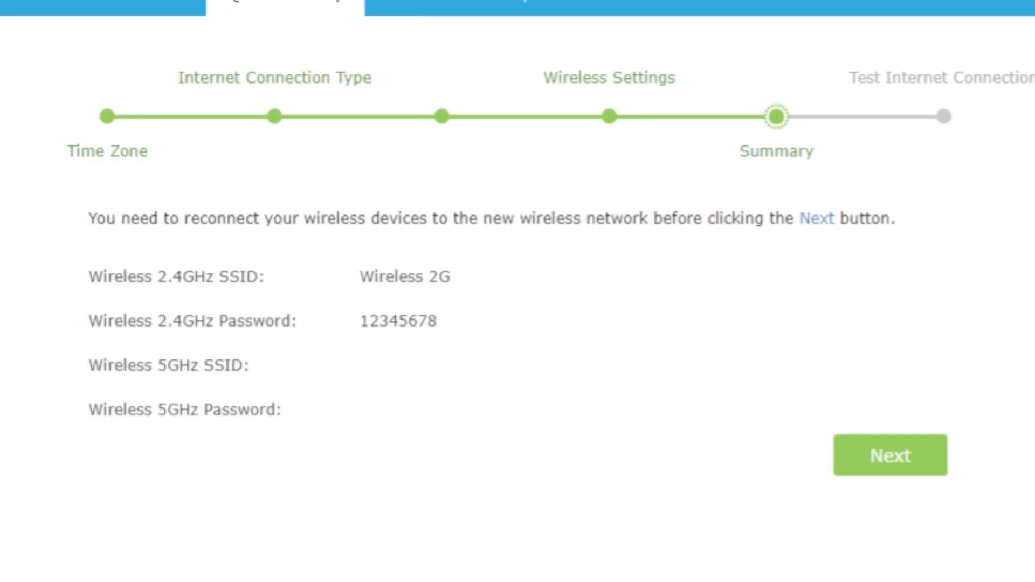
click(902, 474)
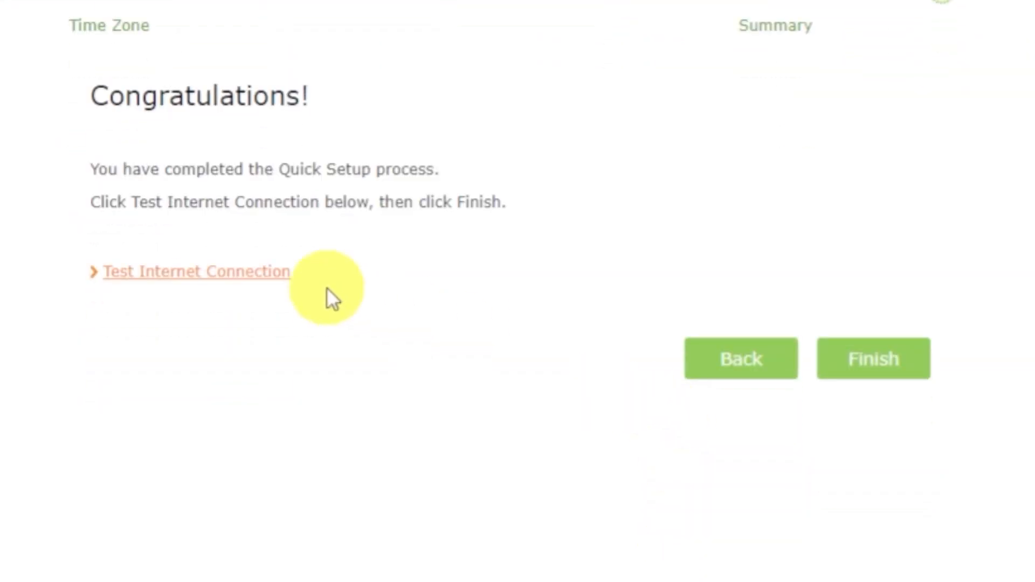
Step: Test the router's Internet connection and reboot the router
click(234, 274)
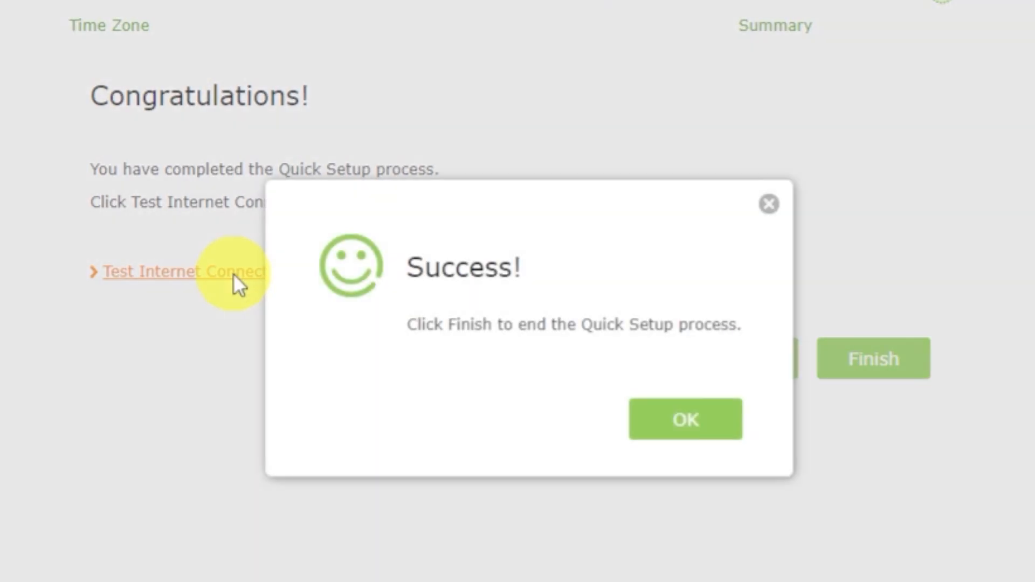
click(660, 424)
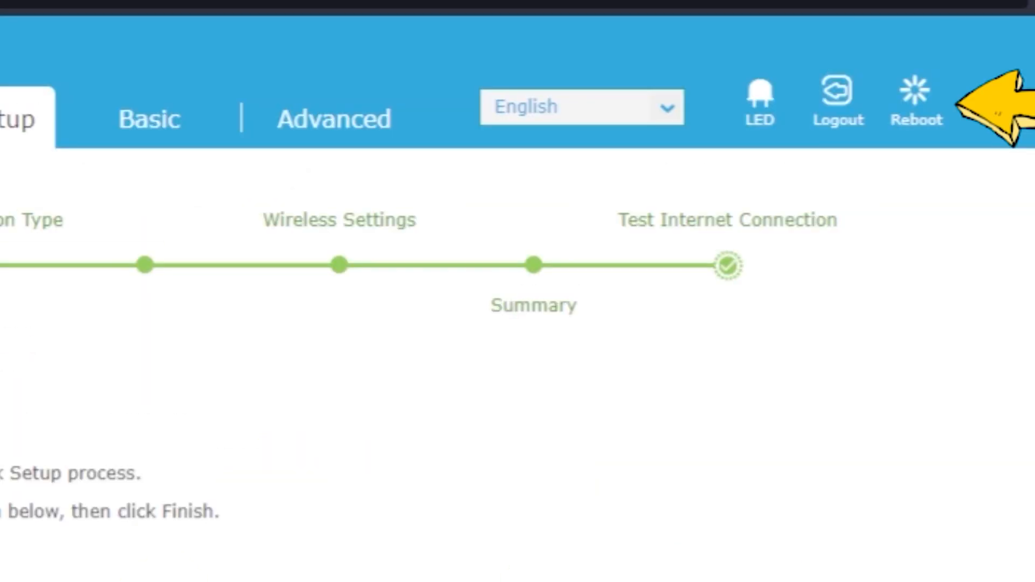
click(923, 110)
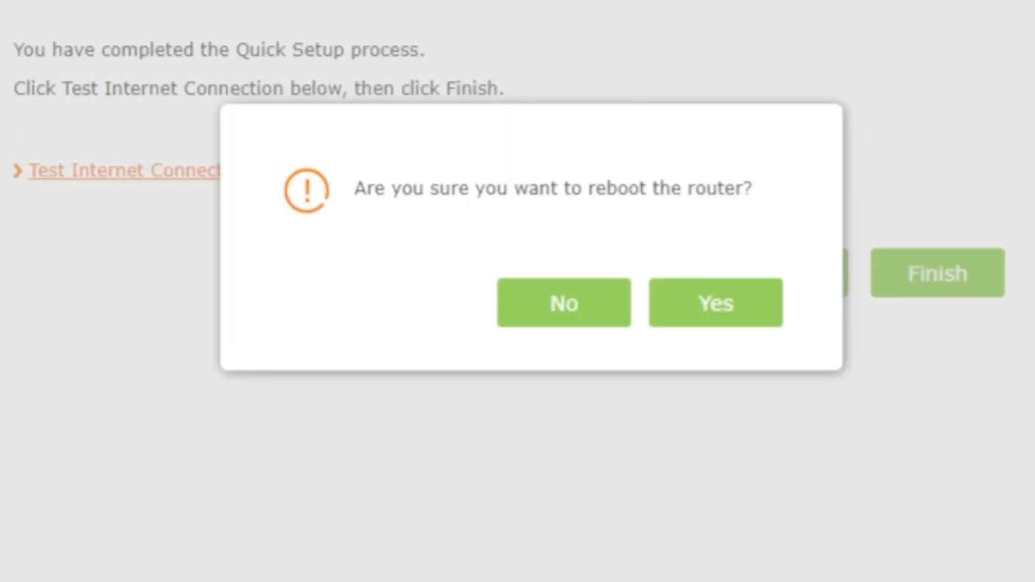
click(727, 305)
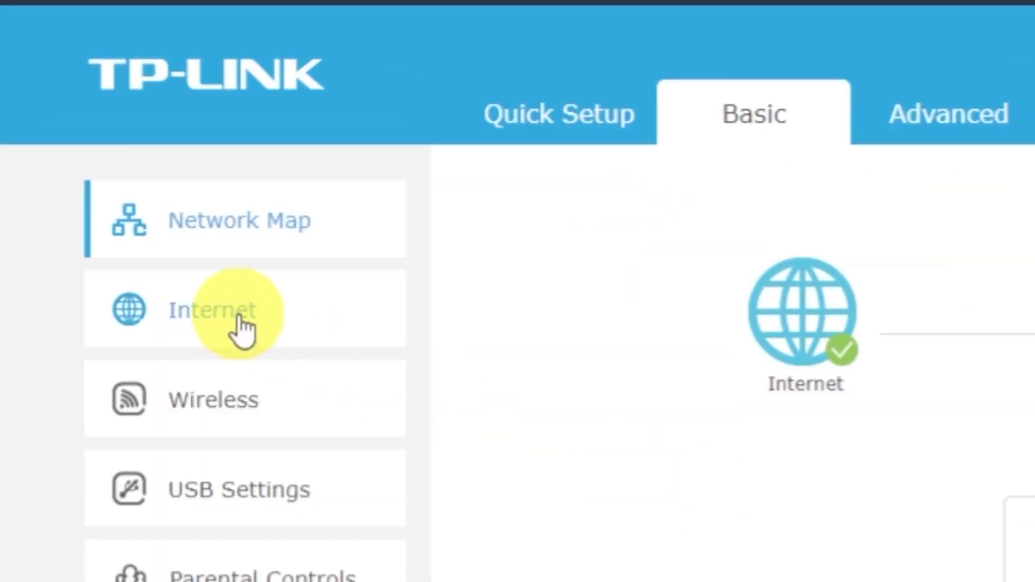
Step: Save the basic Internet settings with Clone Current Computer MAC Address selected, and reboot the router
click(243, 328)
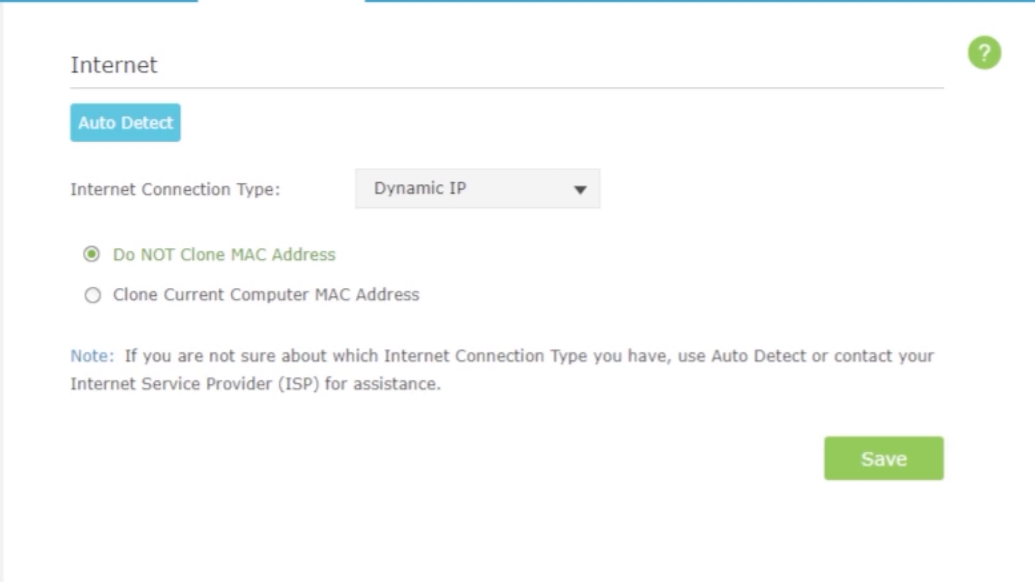
click(90, 300)
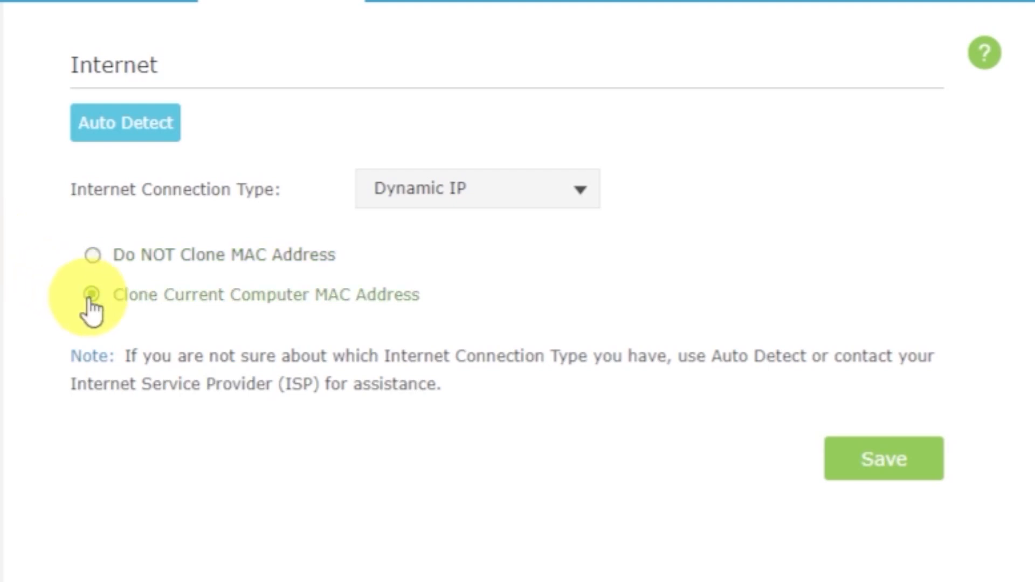
click(890, 465)
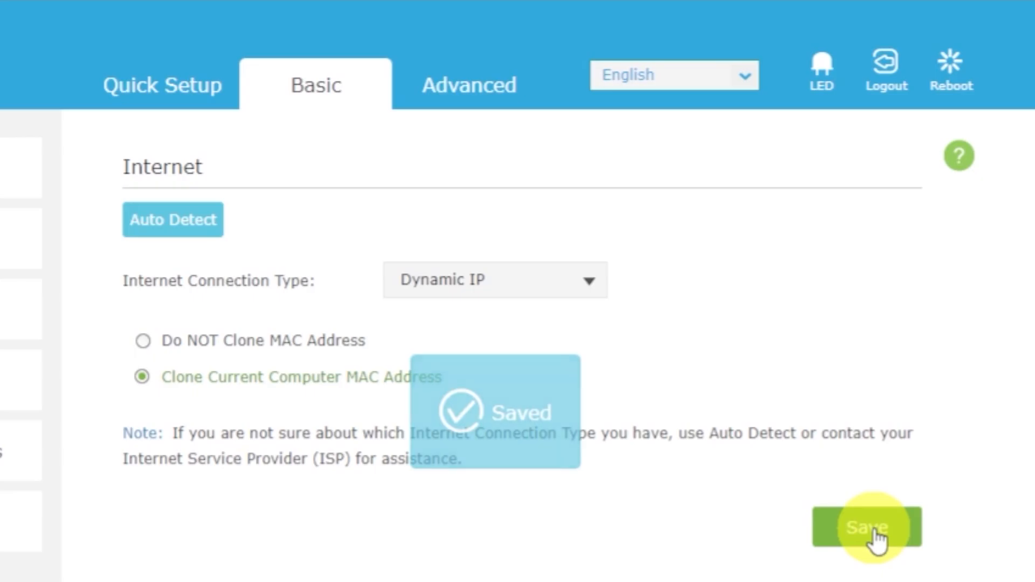
click(953, 75)
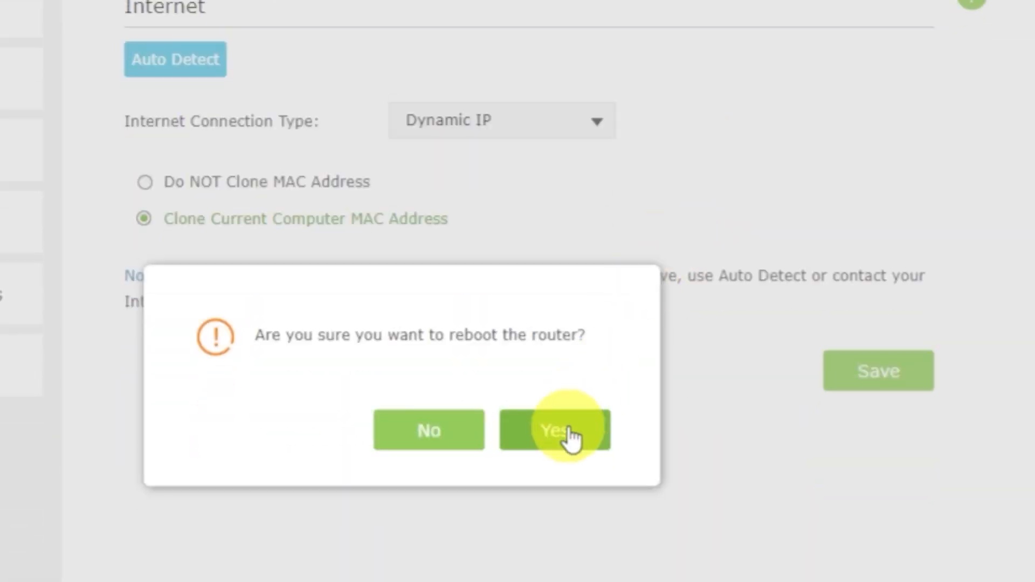
click(567, 429)
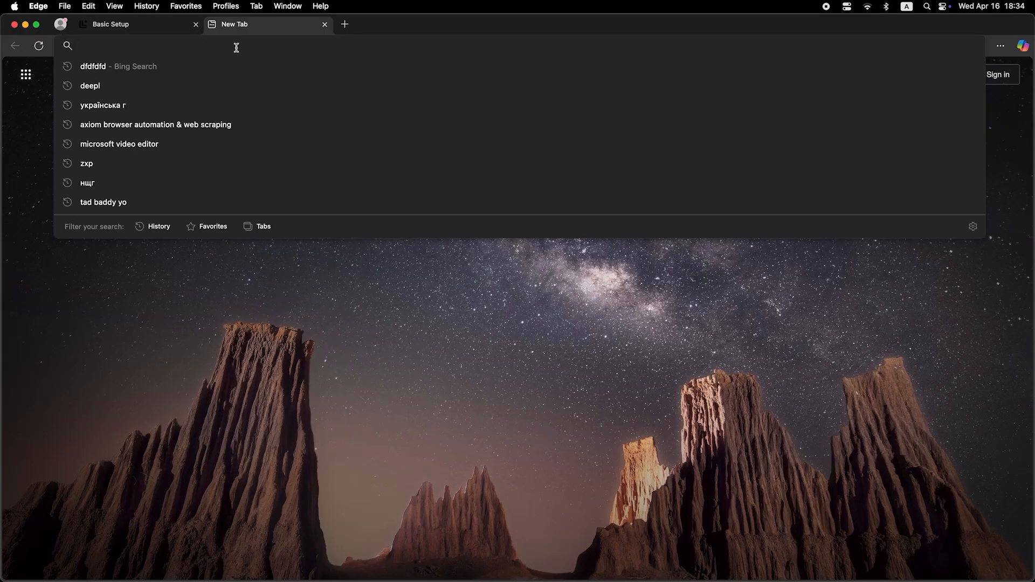
Step: Search the web for "dfdfdfdf" in a new Edge browser tab to check Internet access
text(dfdfdfdf)
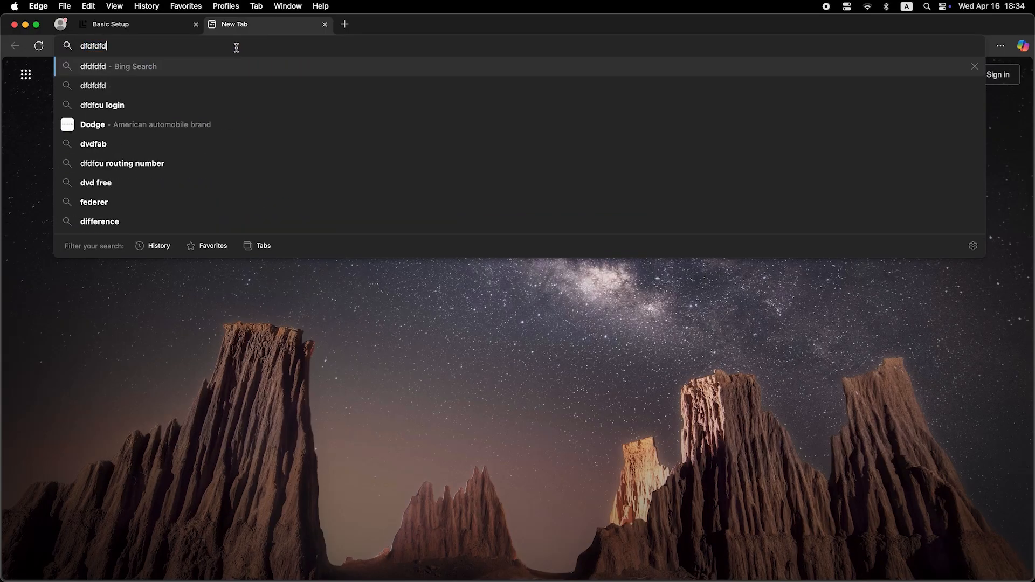
key(Return)
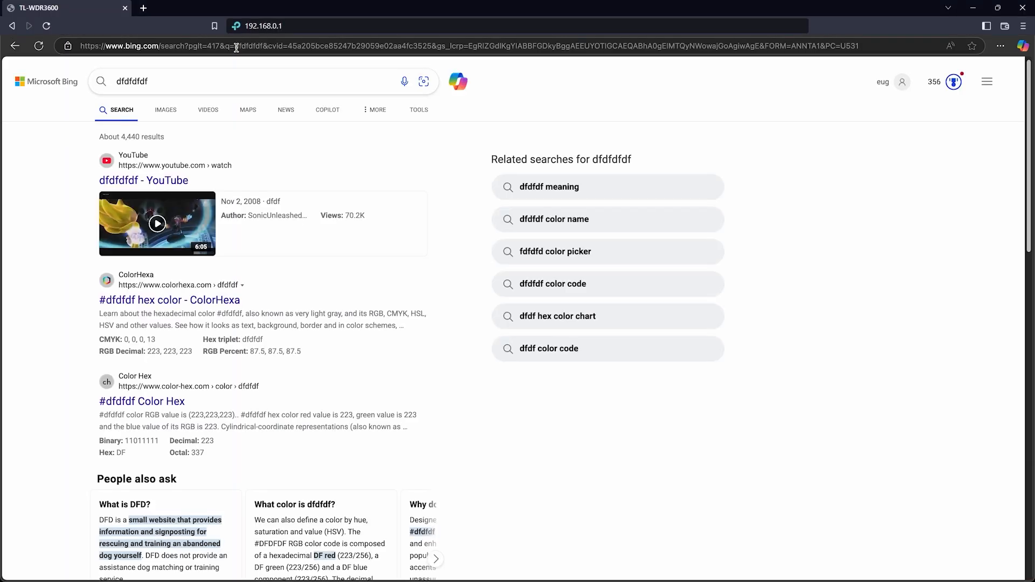